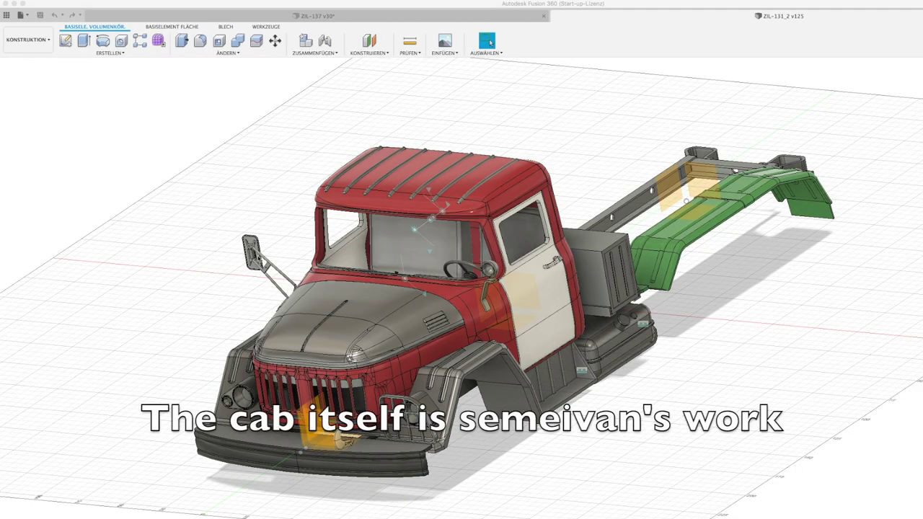
# Orbit the ZIL-131 truck to a low frontal view, zoom in on the cab door and mirror, then back out.
pyautogui.click(283, 261)
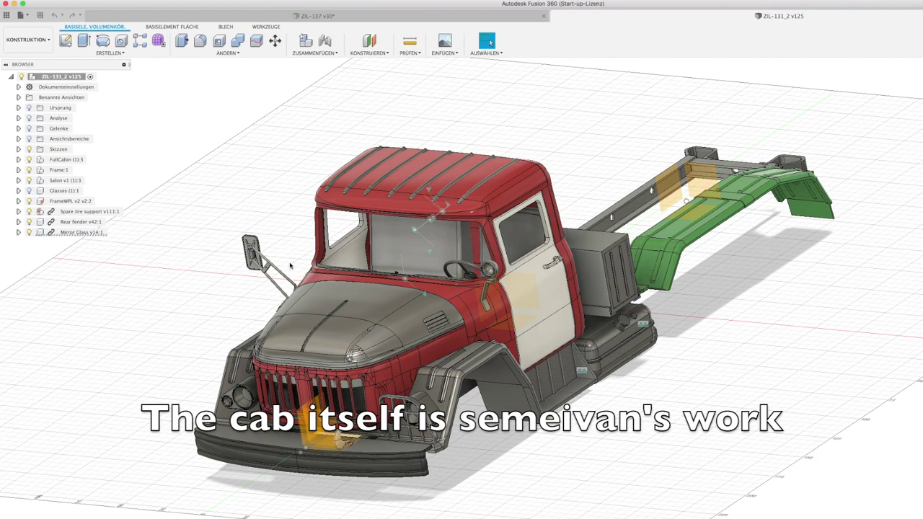
pyautogui.keyDown('shift'); pyautogui.moveTo(283, 271); pyautogui.dragTo(280, 265, button='middle'); pyautogui.keyUp('shift')
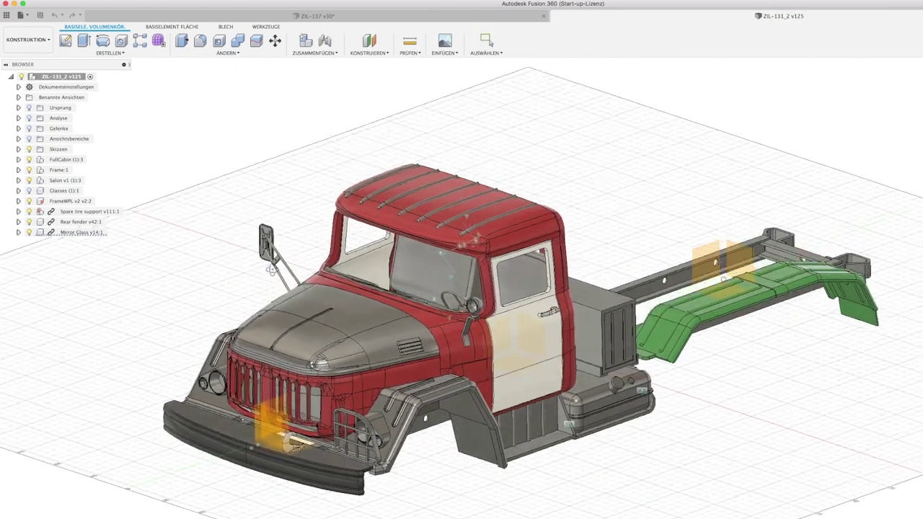
pyautogui.keyDown('shift'); pyautogui.moveTo(279, 266); pyautogui.dragTo(310, 274, button='middle'); pyautogui.keyUp('shift')
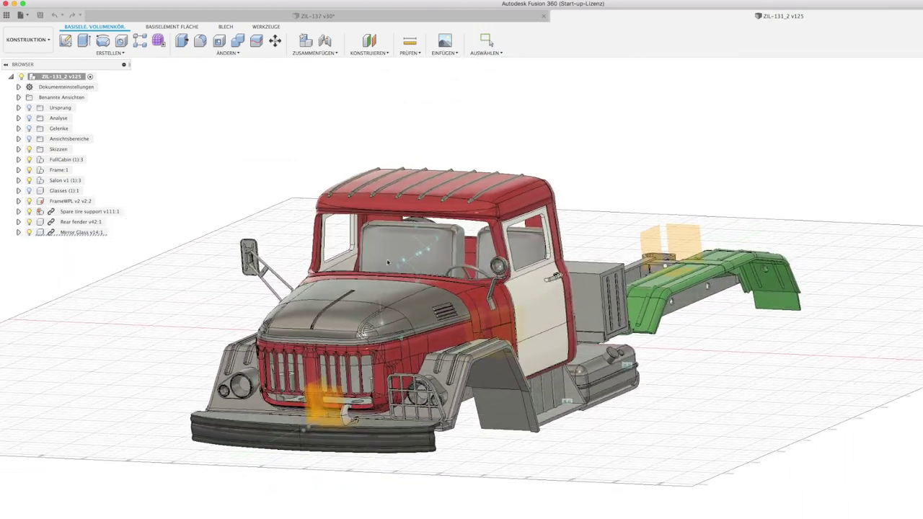
pyautogui.scroll(3, 498, 270)
pyautogui.scroll(3, 497, 271)
pyautogui.scroll(3, 497, 271)
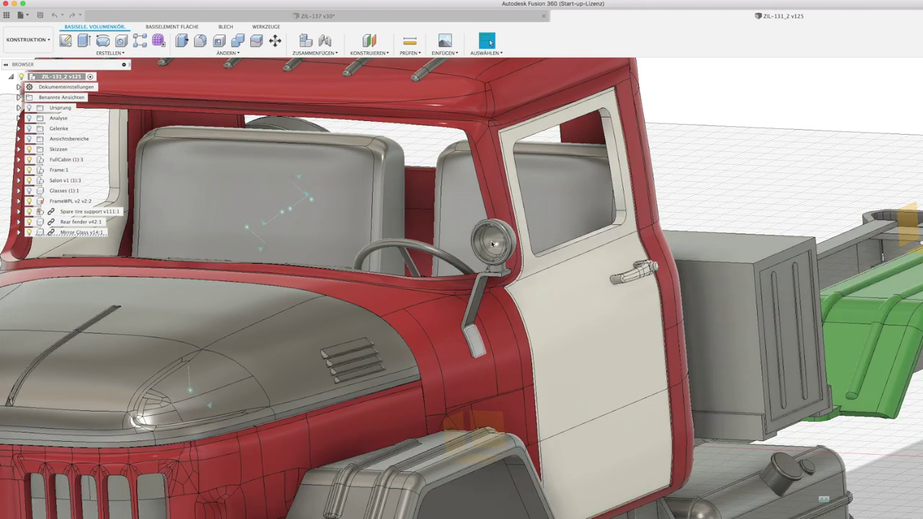
pyautogui.scroll(-3, 502, 259)
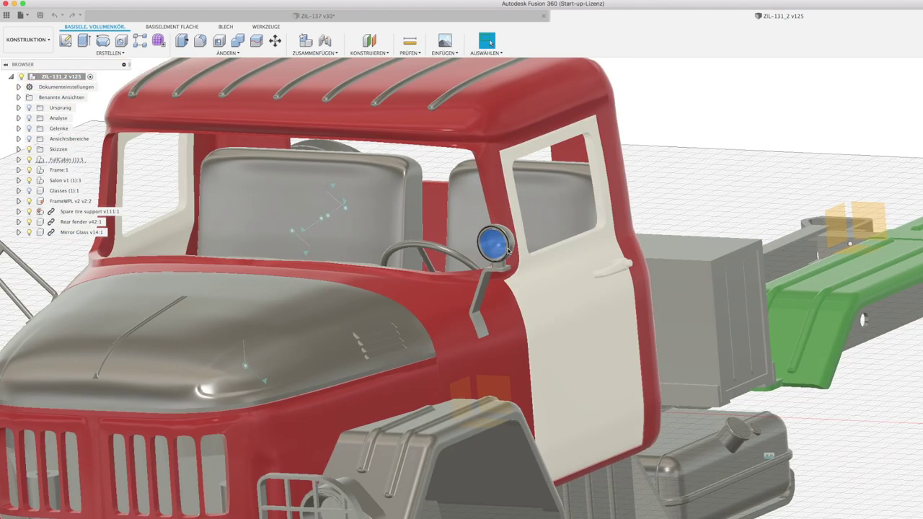
pyautogui.scroll(-3, 505, 254)
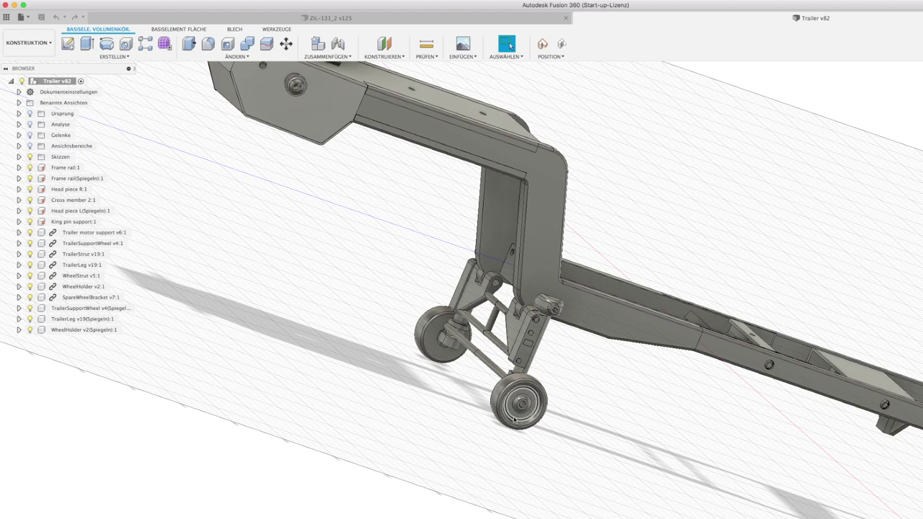
# Drag the leg joint to tuck the support wheels under the frame, then zoom and pan to the king pin.
pyautogui.moveTo(514, 418)
pyautogui.mouseDown()
pyautogui.moveTo(636, 372)
pyautogui.moveTo(525, 407)
pyautogui.mouseUp()
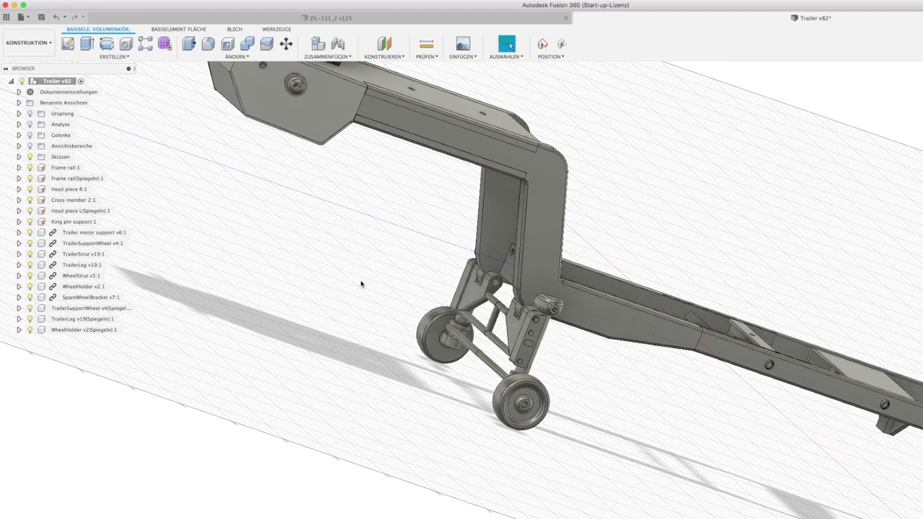
pyautogui.scroll(-3, 361, 283)
pyautogui.scroll(3, 336, 92)
pyautogui.scroll(2, 323, 92)
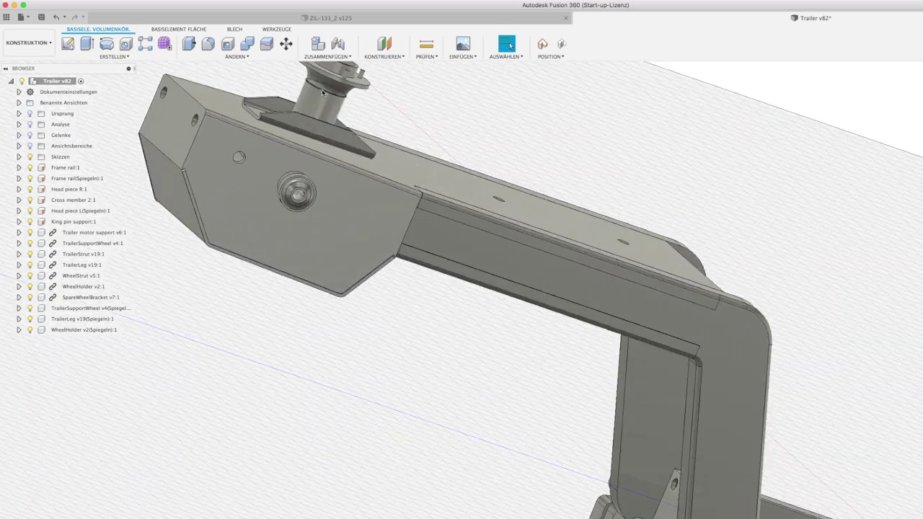
pyautogui.moveTo(326, 117); pyautogui.dragTo(337, 174, button='middle')
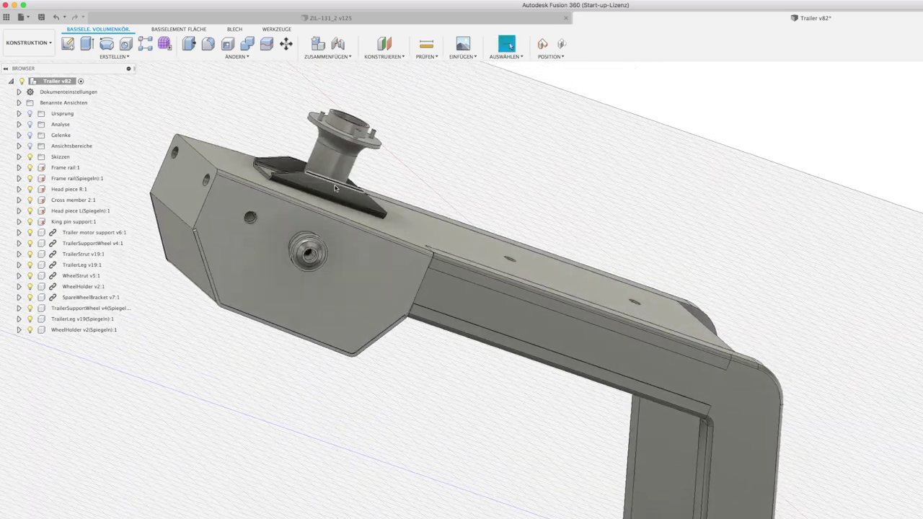
pyautogui.scroll(-3, 328, 171)
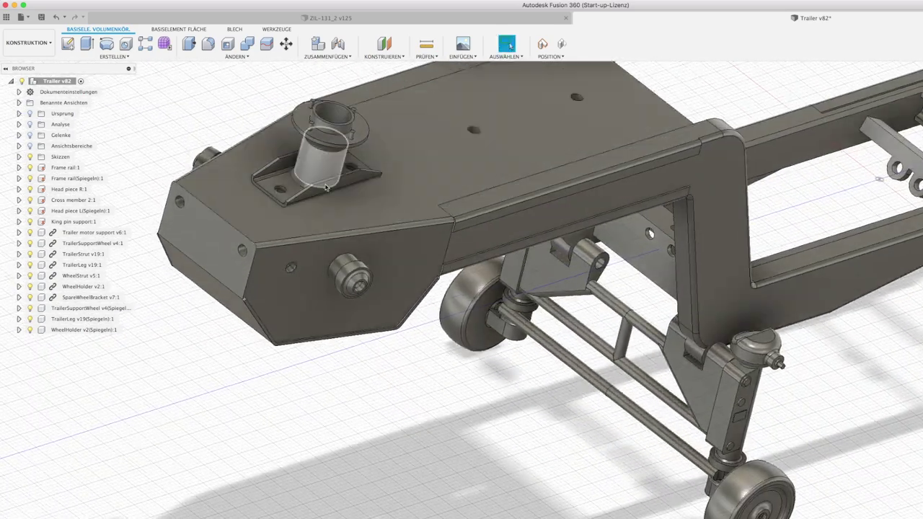
pyautogui.scroll(-2, 328, 176)
pyautogui.scroll(-2, 329, 173)
pyautogui.scroll(-2, 329, 169)
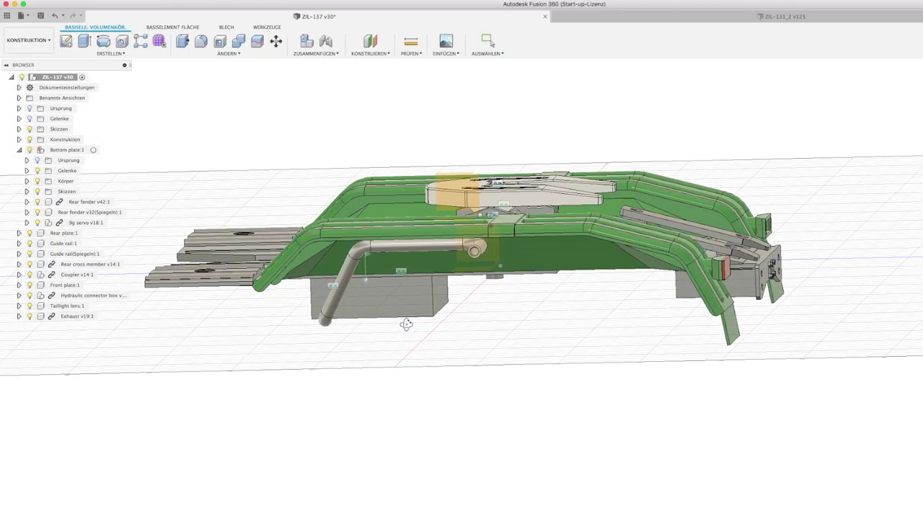
pyautogui.keyDown('shift'); pyautogui.moveTo(411, 317); pyautogui.dragTo(415, 272, button='middle'); pyautogui.keyUp('shift')
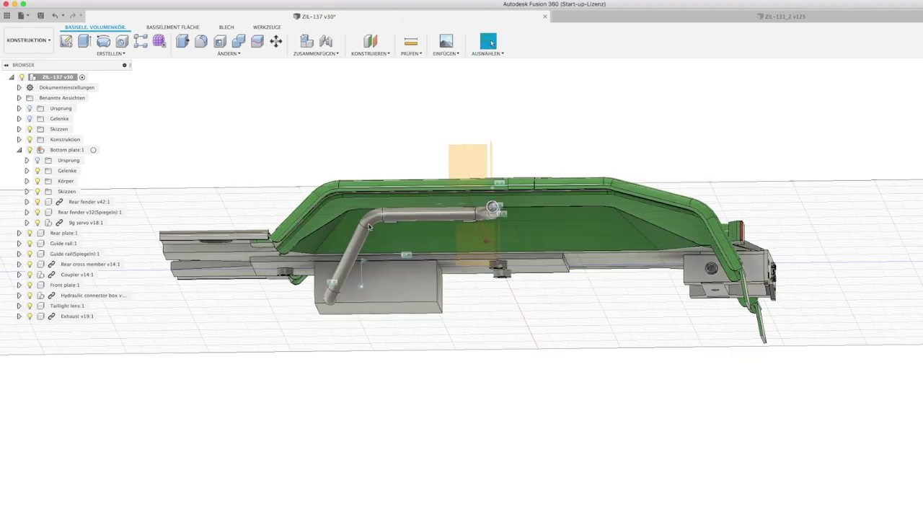
pyautogui.moveTo(432, 273)
pyautogui.keyDown('shift'); pyautogui.mouseDown(button='middle')
pyautogui.moveTo(375, 281)
pyautogui.moveTo(429, 281)
pyautogui.moveTo(404, 280)
pyautogui.mouseUp(button='middle'); pyautogui.keyUp('shift')
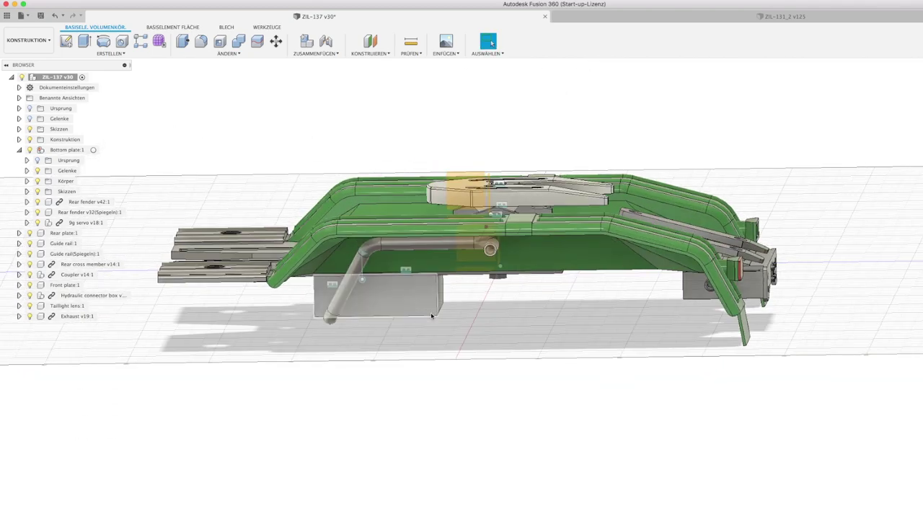
pyautogui.scroll(2, 404, 280)
pyautogui.scroll(3, 403, 280)
pyautogui.scroll(1, 419, 251)
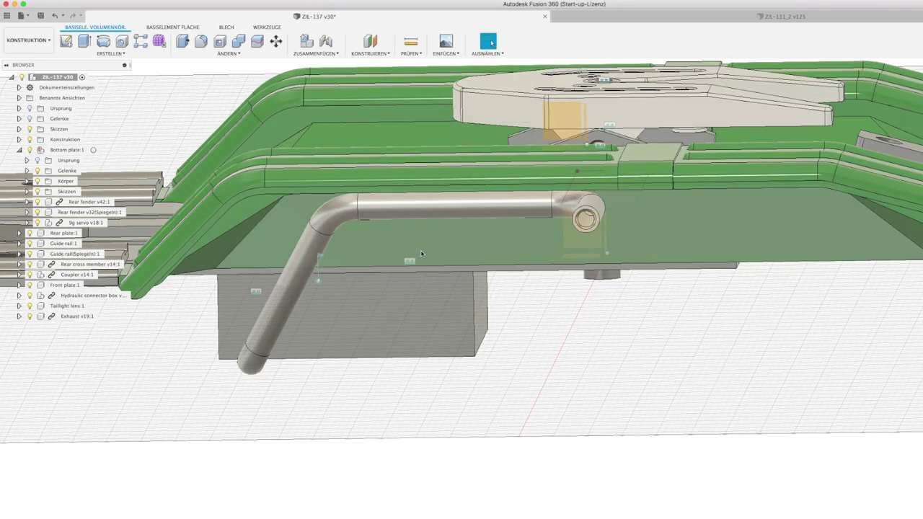